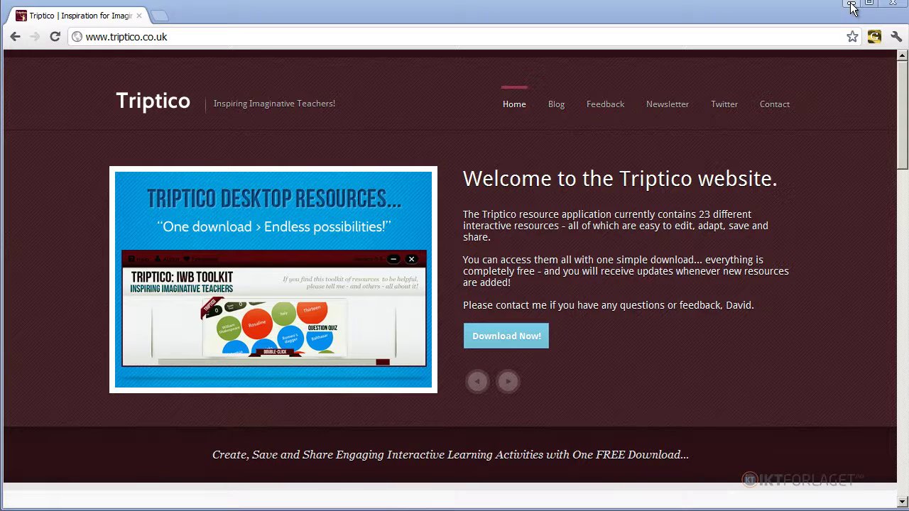
Hide Chrome, launch Word Magnets, and enlarge its window across the desktop.
left_click(852, 5)
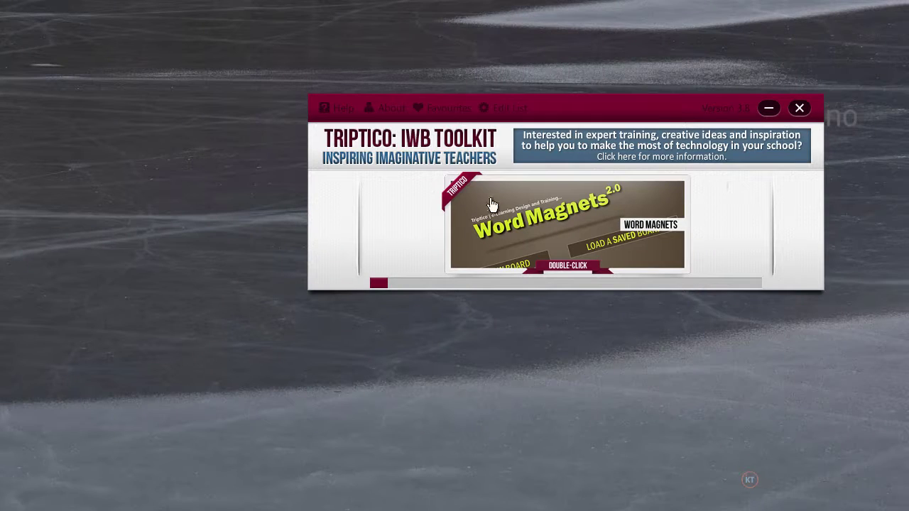
mouse_move(381, 281)
left_mouse_down()
mouse_move(563, 283)
mouse_move(380, 282)
left_mouse_up()
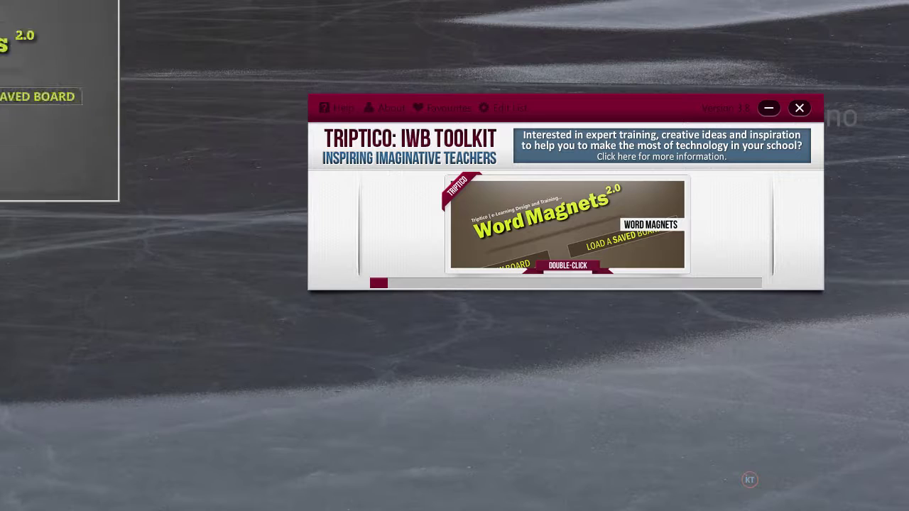
left_click_drag(362, 61, 297, 11)
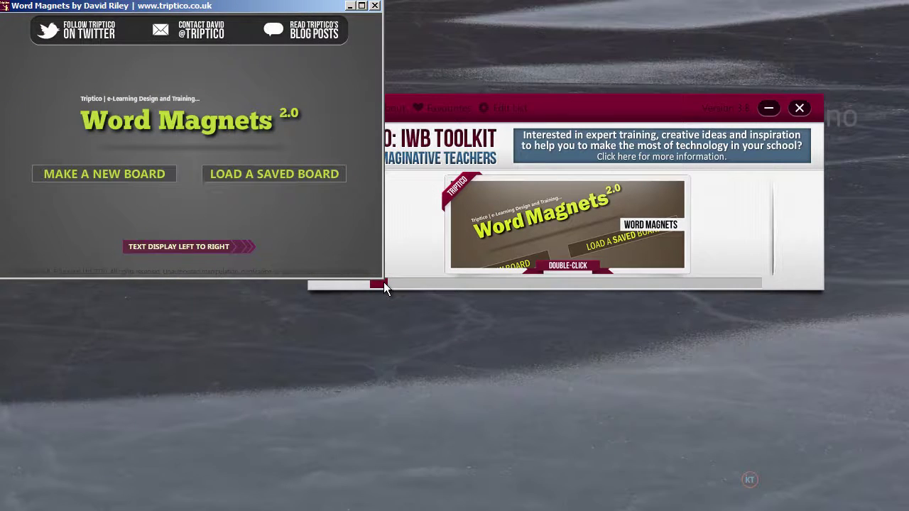
left_click_drag(383, 282, 900, 507)
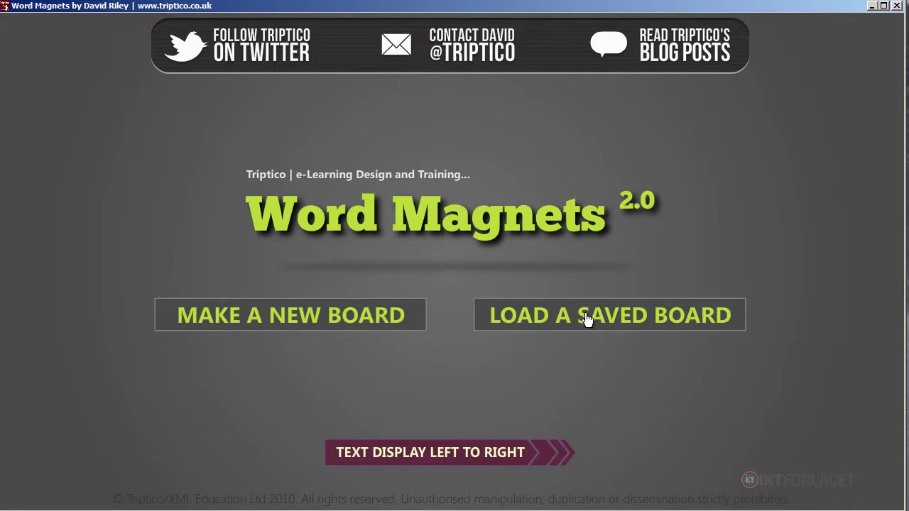
Create a new board using Picture1 loaded from file as the background.
left_click(335, 317)
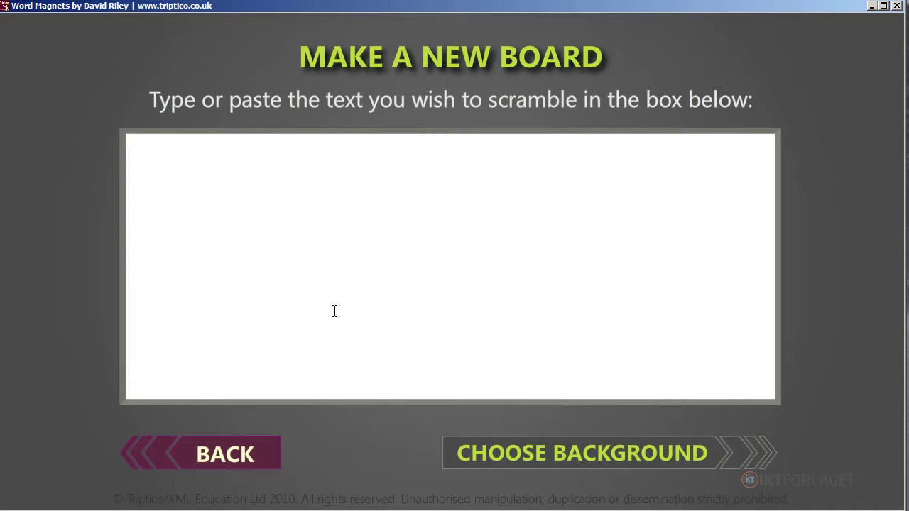
left_click(598, 456)
left_click(695, 323)
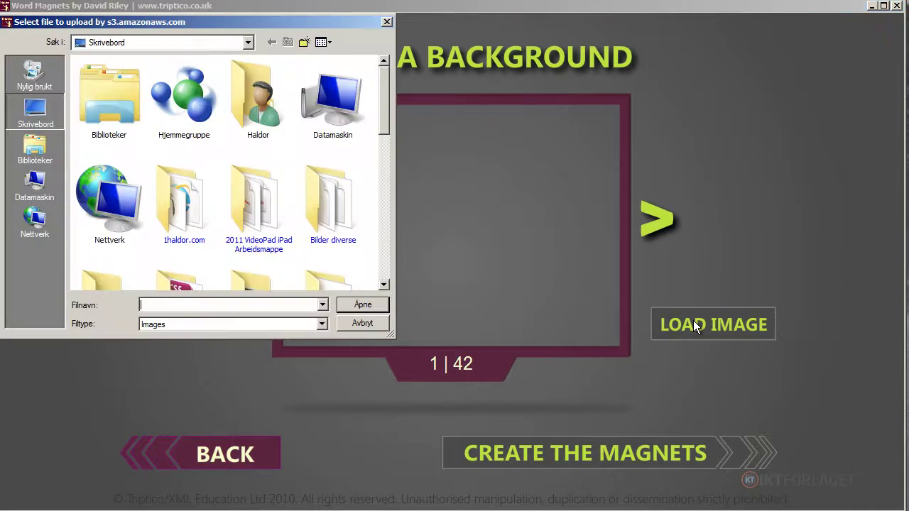
double_click(204, 134)
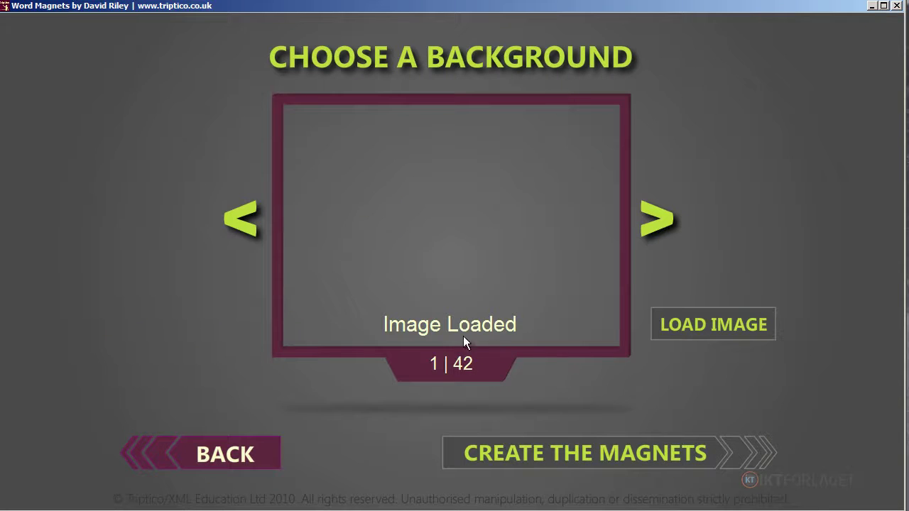
left_click(603, 455)
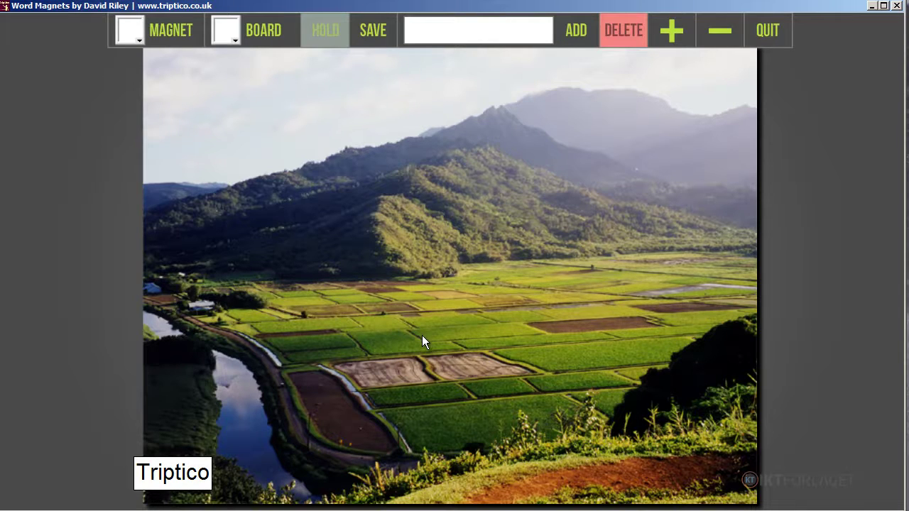
Add a 'Green' word magnet and place it on the mountainside.
left_click(416, 31)
type("Green")
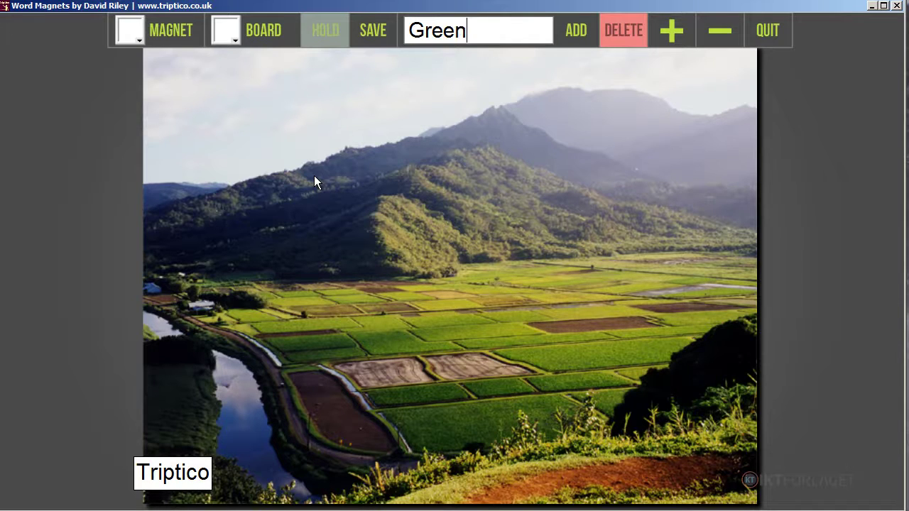
left_click(576, 35)
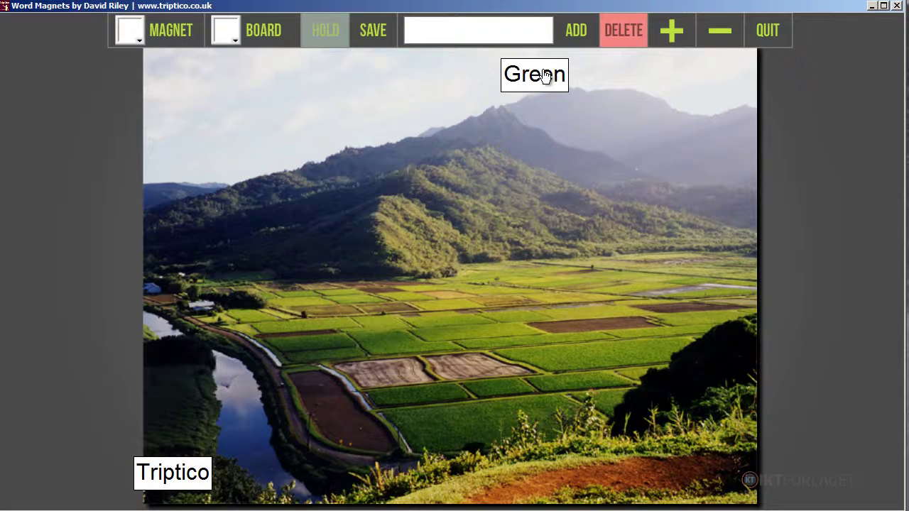
left_click_drag(544, 77, 590, 200)
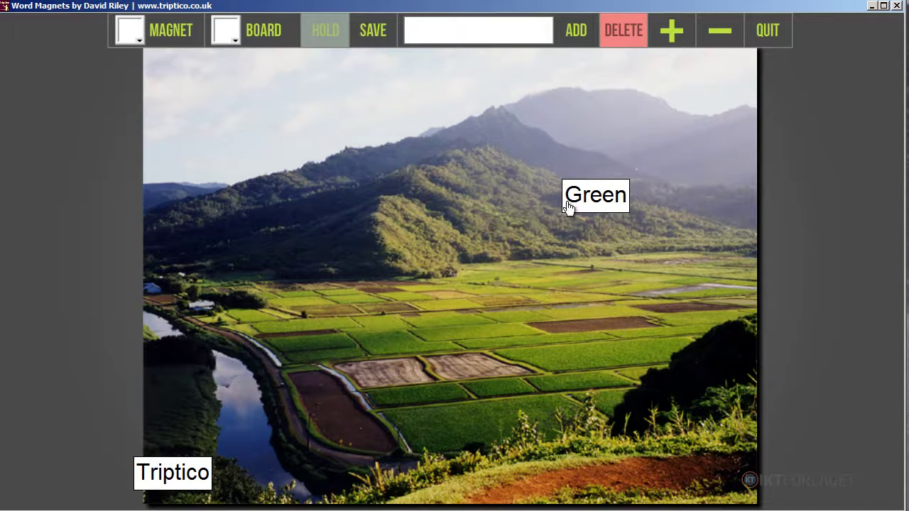
Colour the Green magnet bright green and move it to the upper-left sky.
left_click(137, 30)
left_click(302, 92)
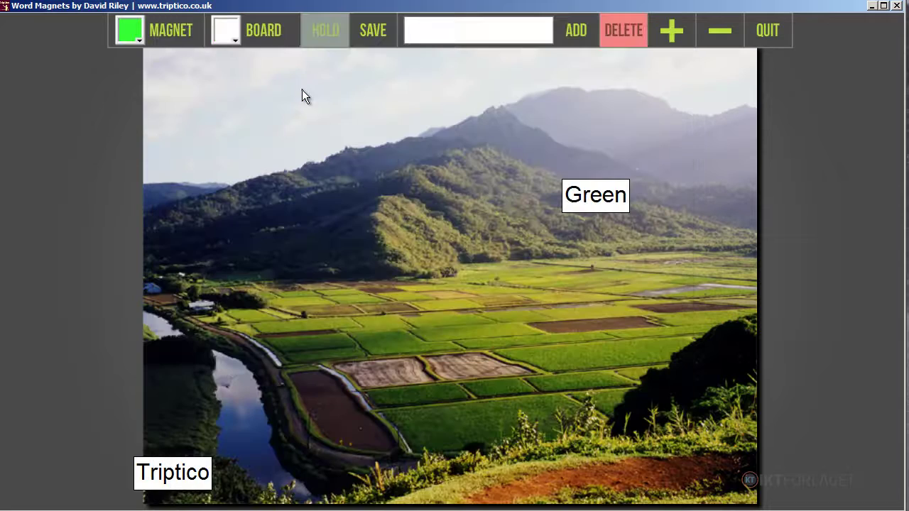
left_click(576, 200)
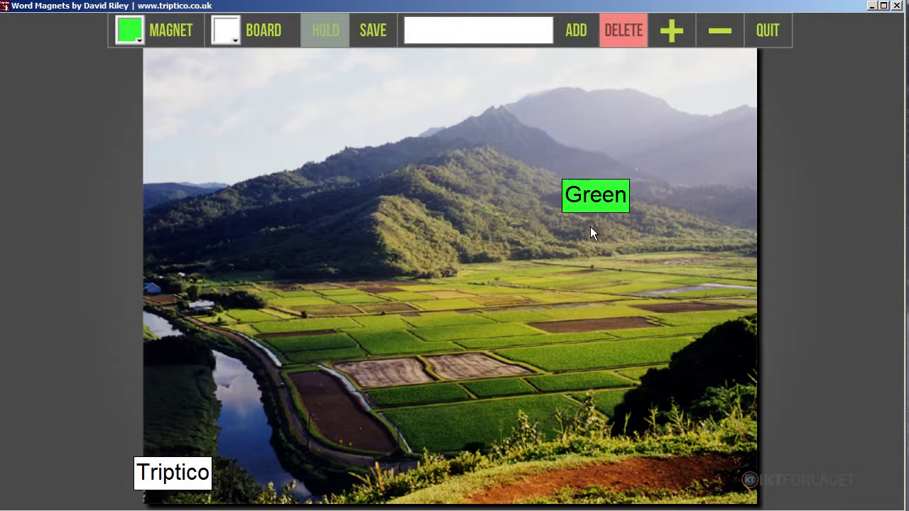
left_click_drag(597, 196, 221, 98)
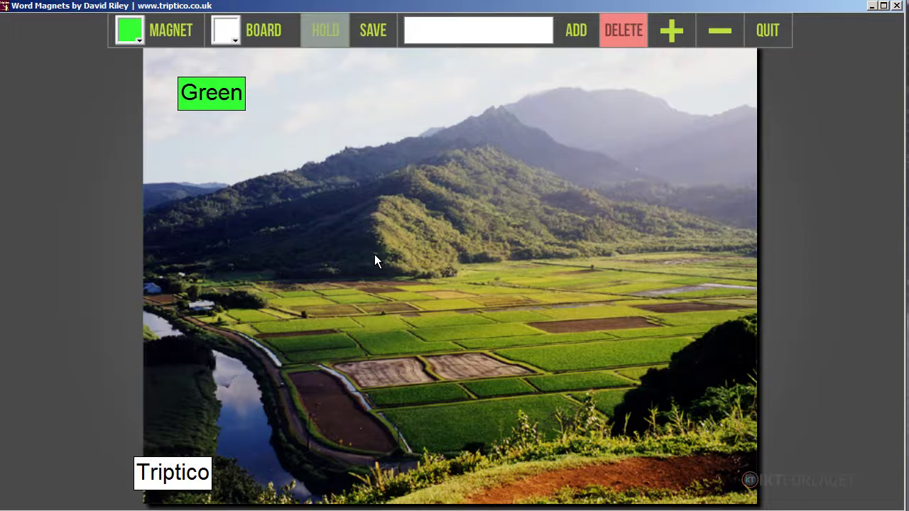
left_click(420, 30)
Add a 'Blue' word magnet and drag it down beside the river.
type("Blue")
left_click(577, 33)
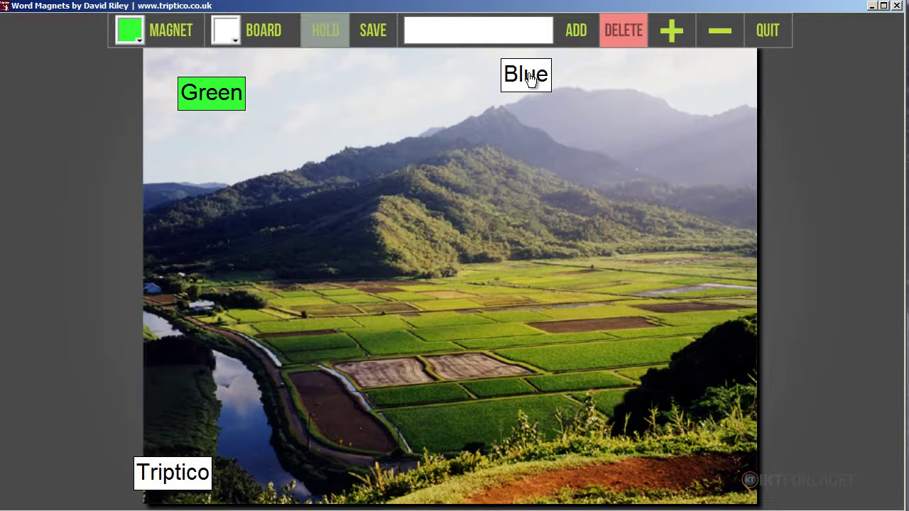
left_click_drag(527, 79, 240, 393)
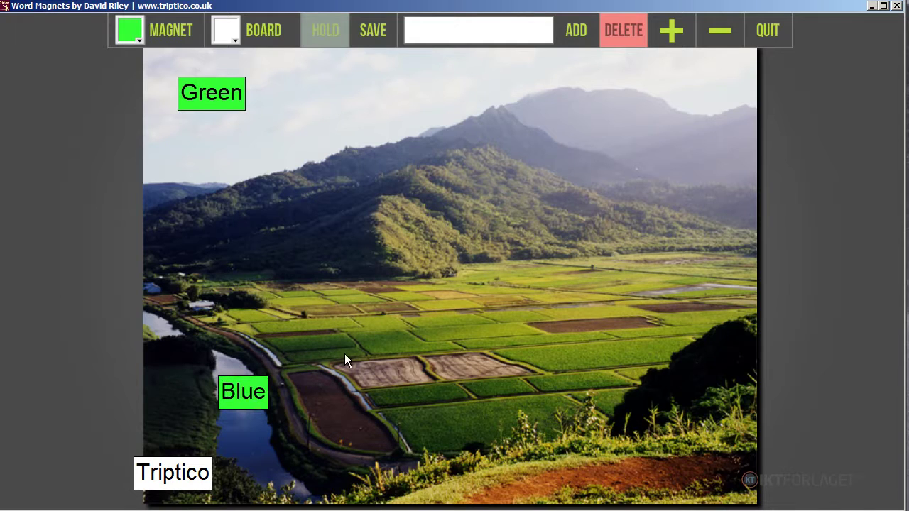
left_click(247, 398)
Colour the Blue magnet blue and settle it lower by the river.
left_click(130, 29)
left_click(274, 226)
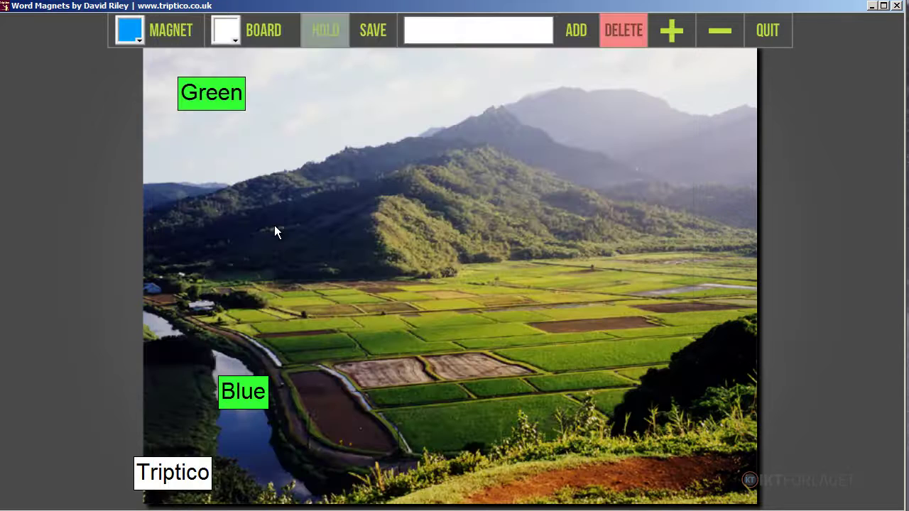
left_click(257, 392)
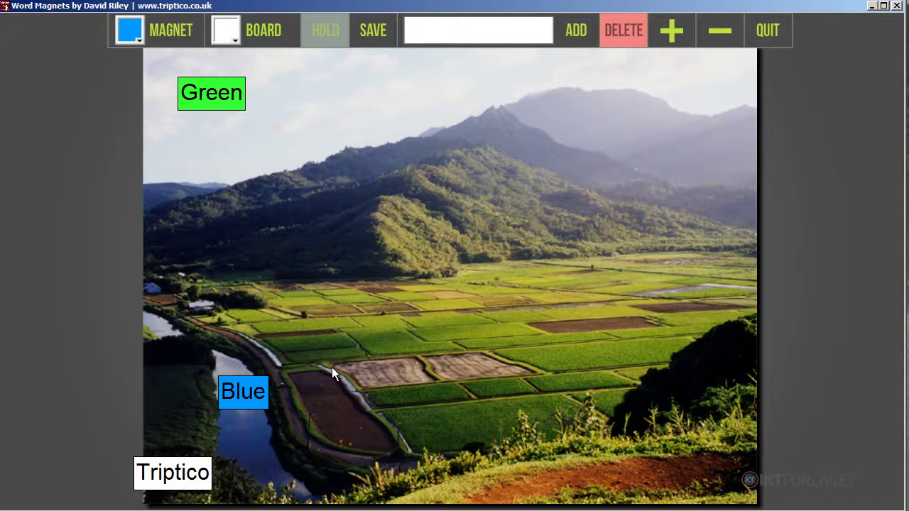
left_click_drag(238, 390, 259, 367)
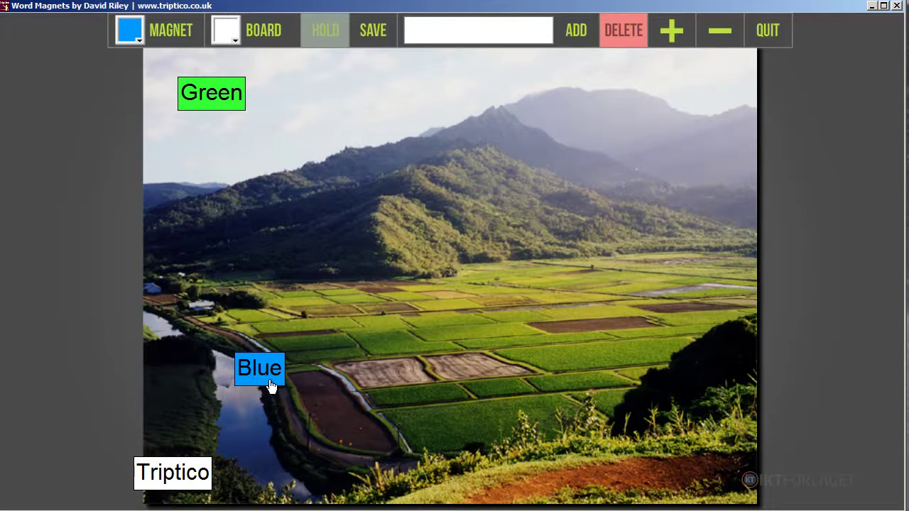
left_click_drag(257, 369, 251, 409)
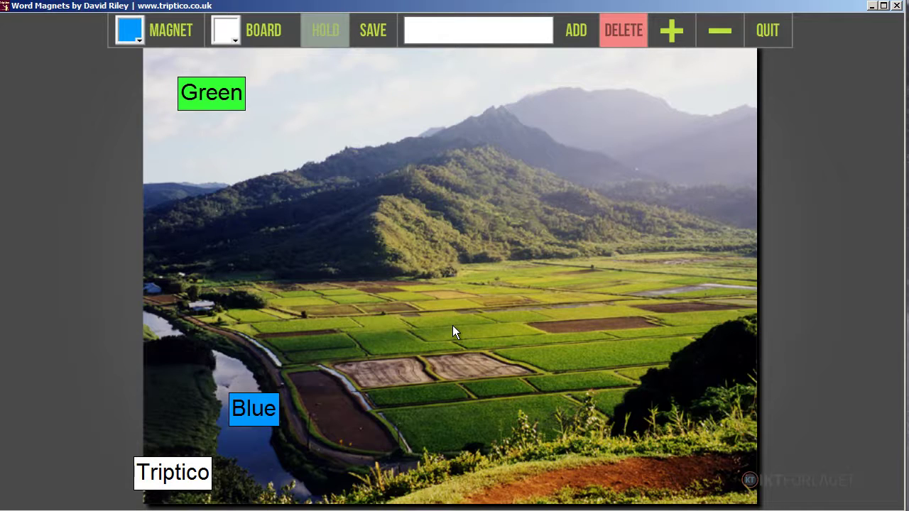
Start saving the board to a file.
left_click(374, 32)
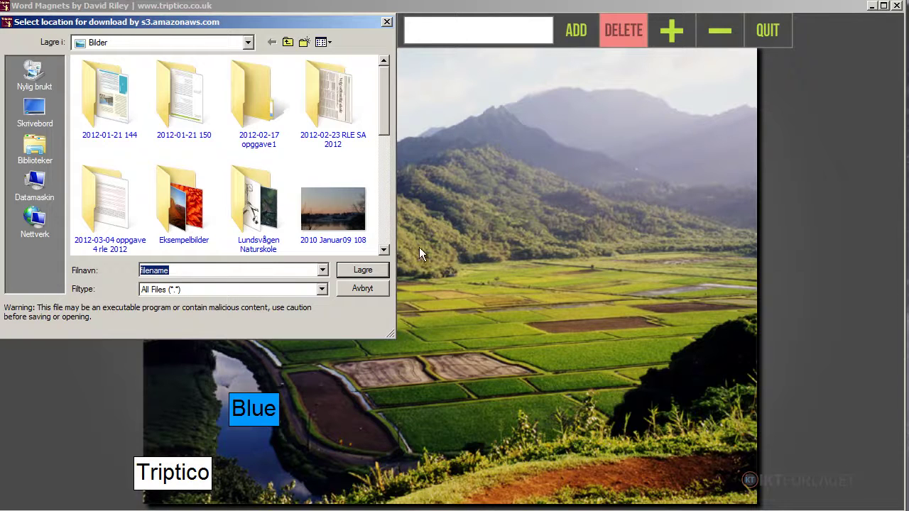
Cancel the save dialog and move the Green magnet to the bottom-left corner.
left_click(375, 287)
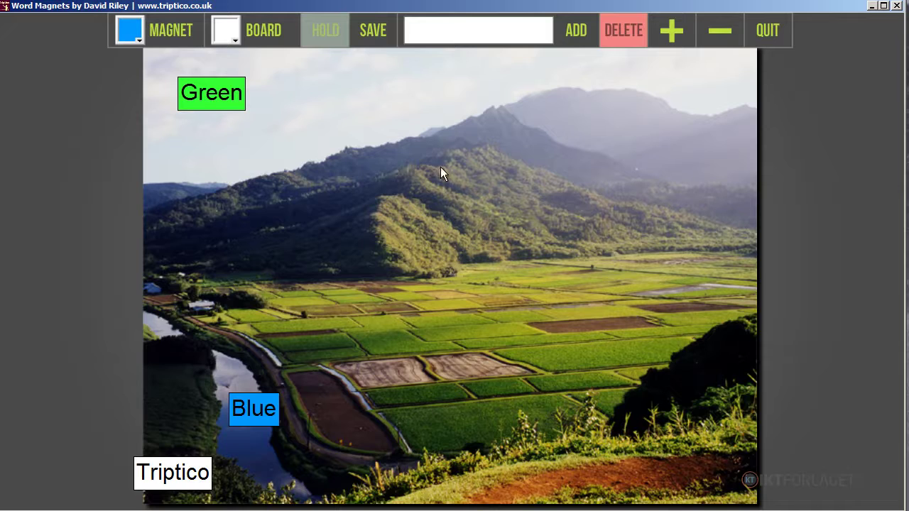
left_click_drag(223, 93, 118, 441)
Close the Word Magnets window and scroll the toolkit's resource carousel.
left_click(874, 6)
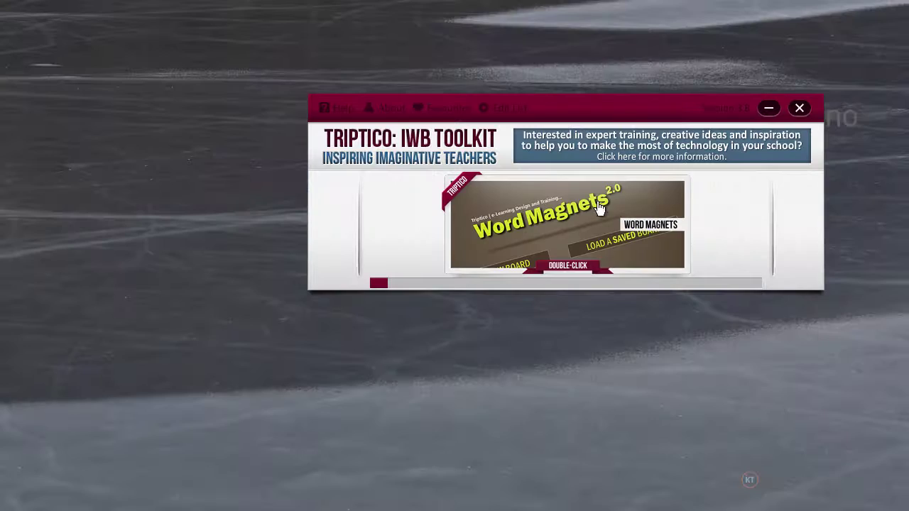
left_click_drag(383, 284, 532, 281)
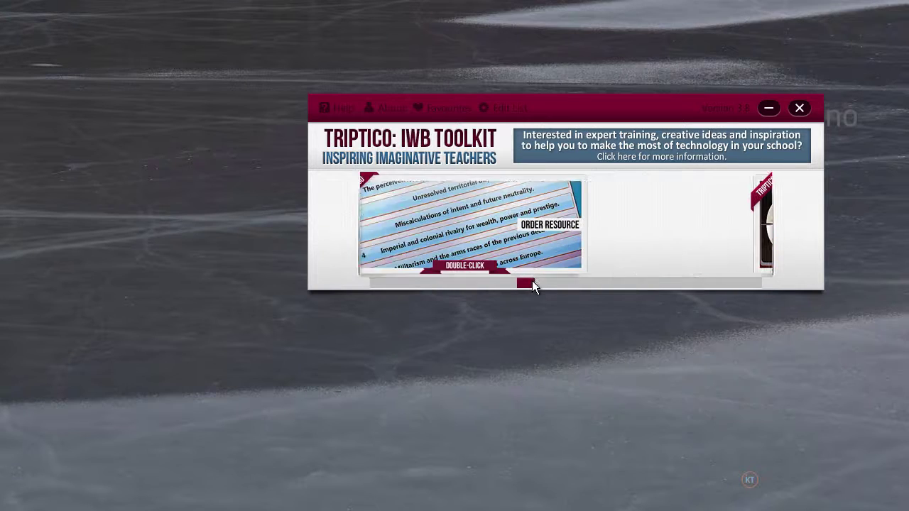